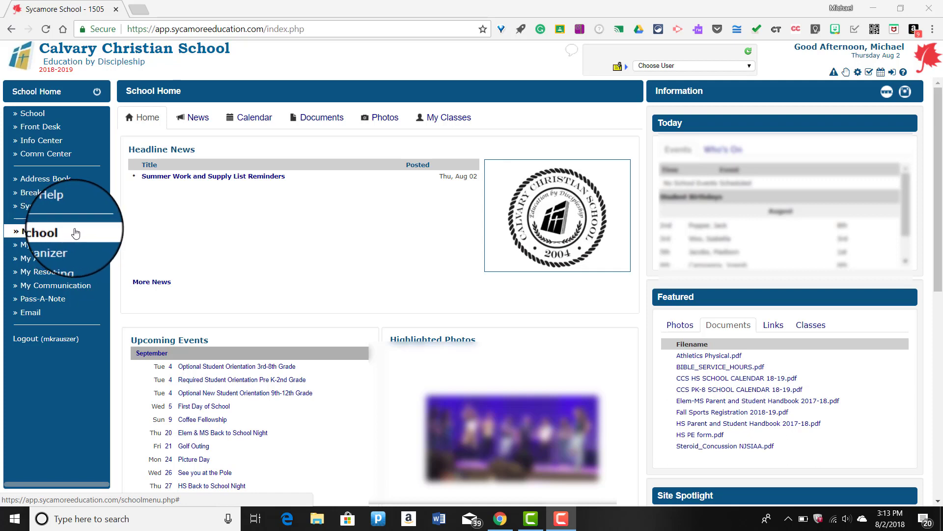
Open the Grade Book configuration for the 12 AP Literature & Composition class from the teacher's own class list
{"action": "left_click", "coordinate": [69, 232]}
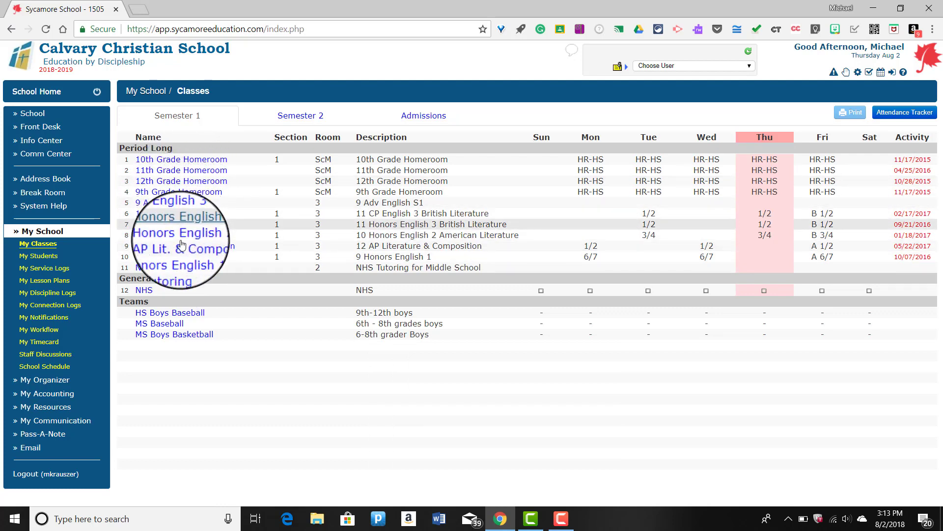
{"action": "left_click", "coordinate": [199, 250]}
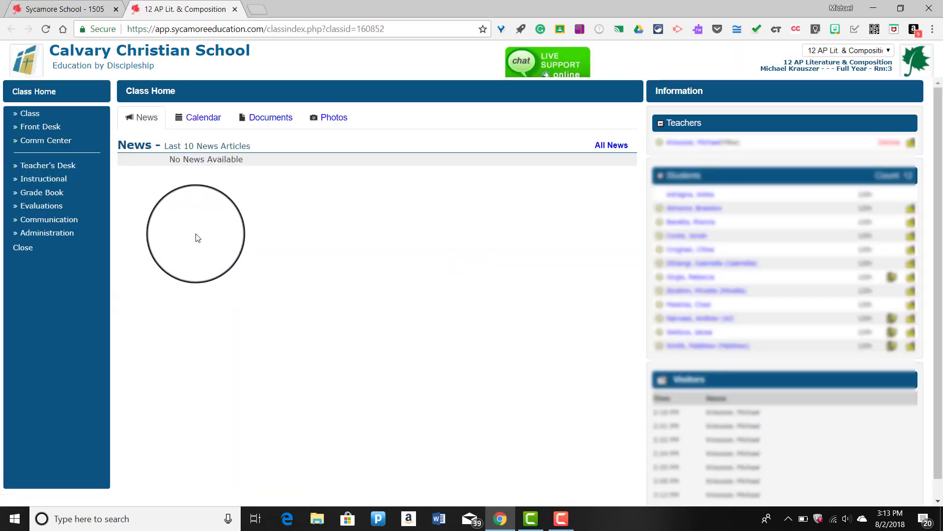
{"action": "left_click", "coordinate": [68, 197]}
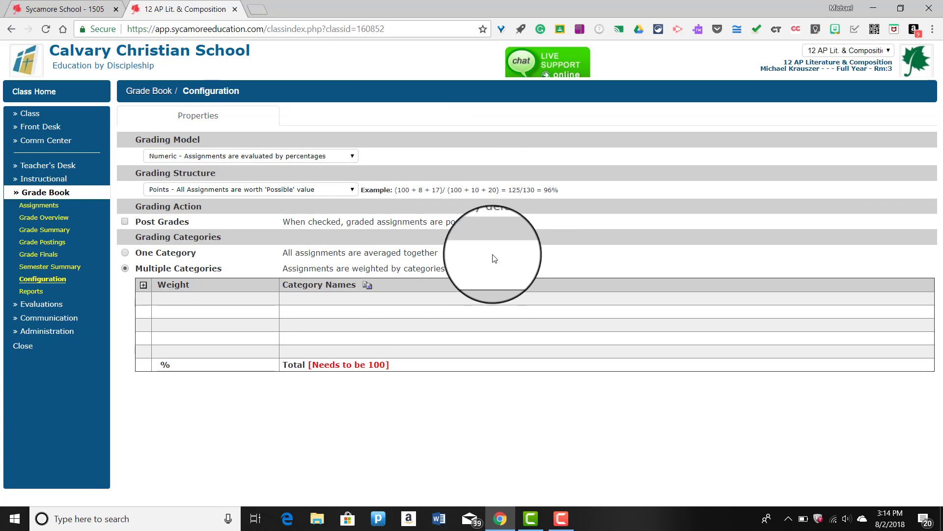
Set the grading model to Numeric, evaluated by percentages, and the grading structure to Points, with assignments worth their 'Possible' value
{"action": "left_click", "coordinate": [320, 157]}
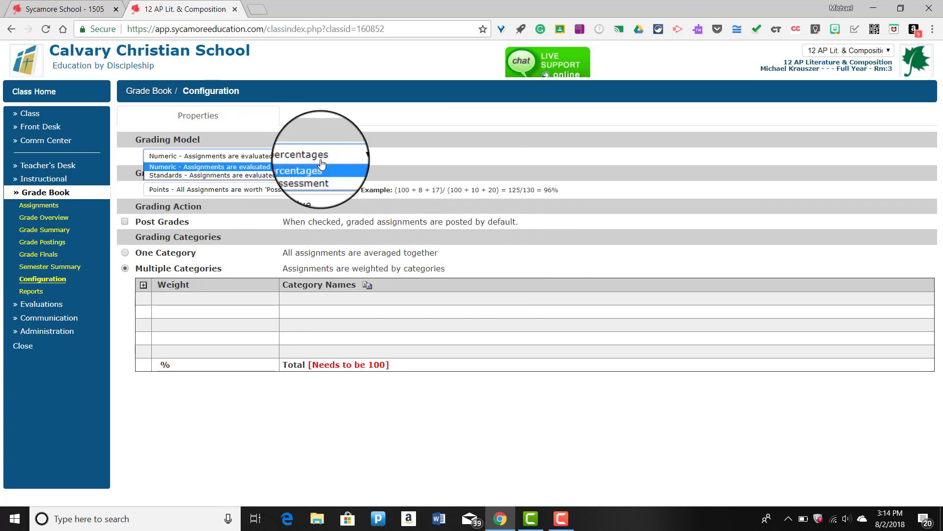
{"action": "left_click", "coordinate": [226, 166]}
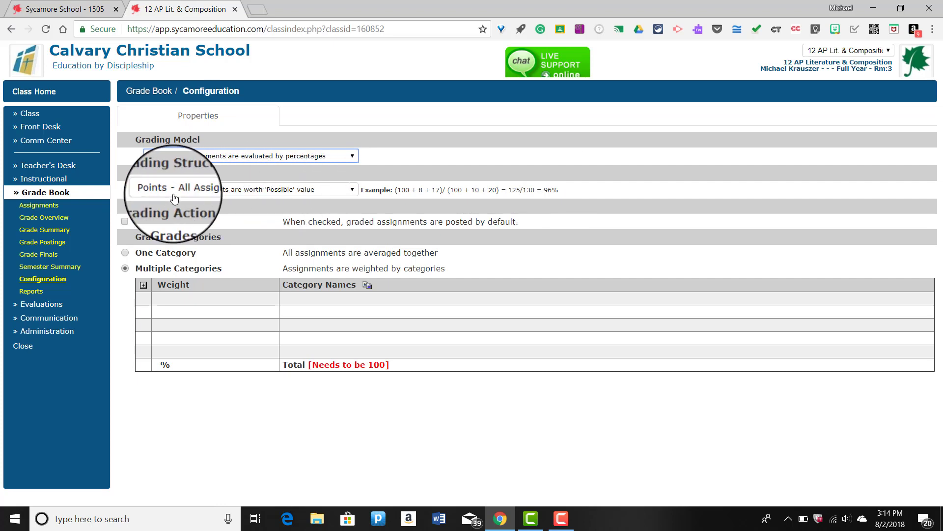
{"action": "left_click", "coordinate": [328, 195]}
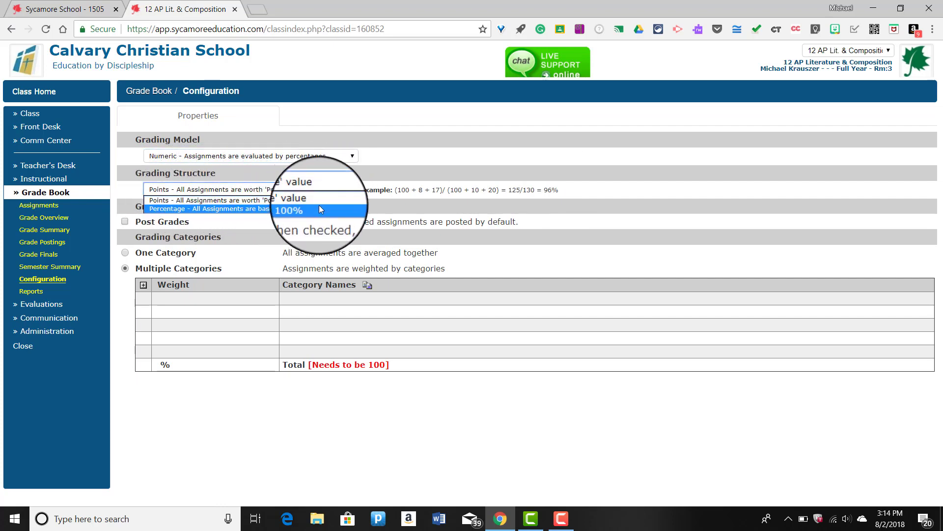
{"action": "left_click", "coordinate": [320, 200]}
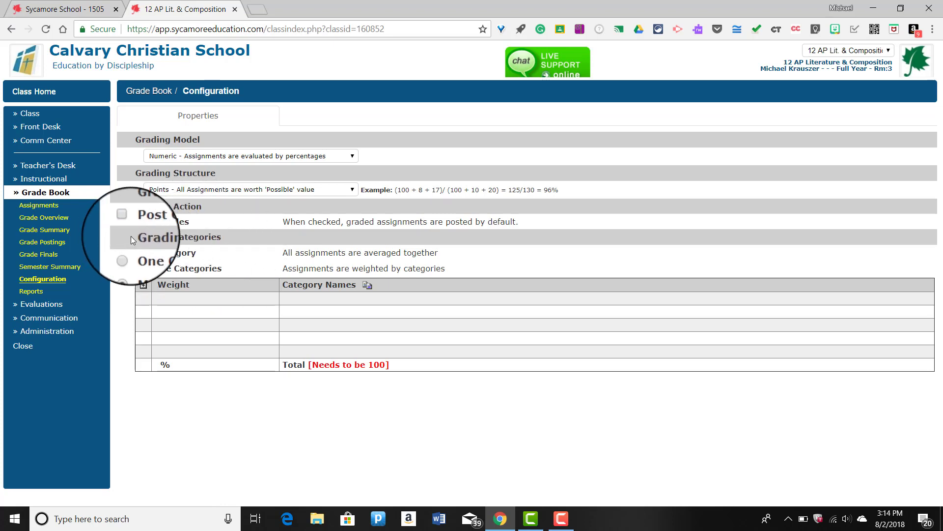
{"action": "left_click_drag", "start_coordinate": [223, 237], "coordinate": [124, 242]}
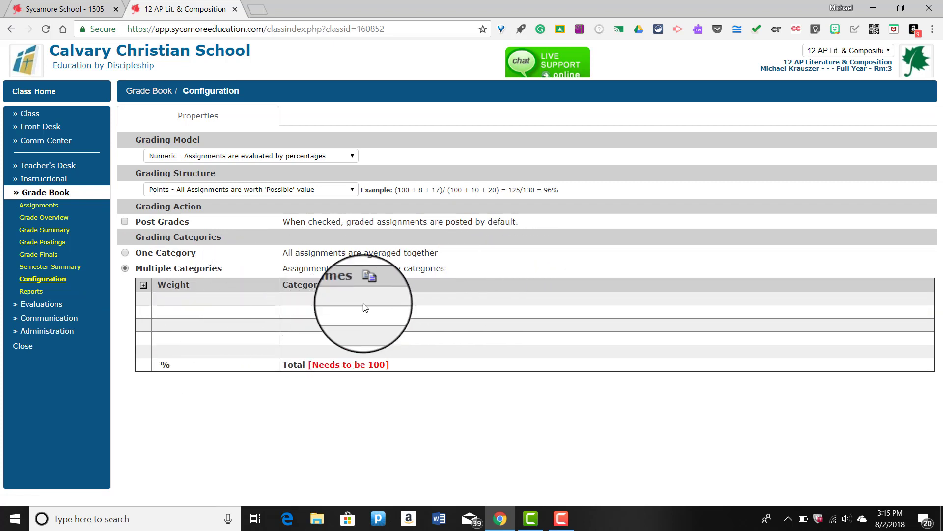
Add a grading category named Tests with display order 1 and a weight of 50%
{"action": "left_click", "coordinate": [143, 287]}
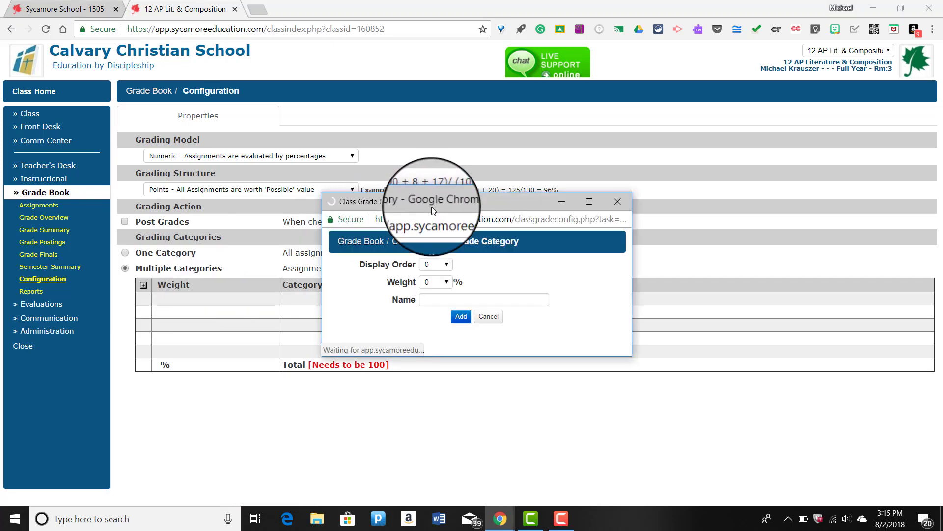
{"action": "left_click_drag", "start_coordinate": [432, 202], "coordinate": [379, 176]}
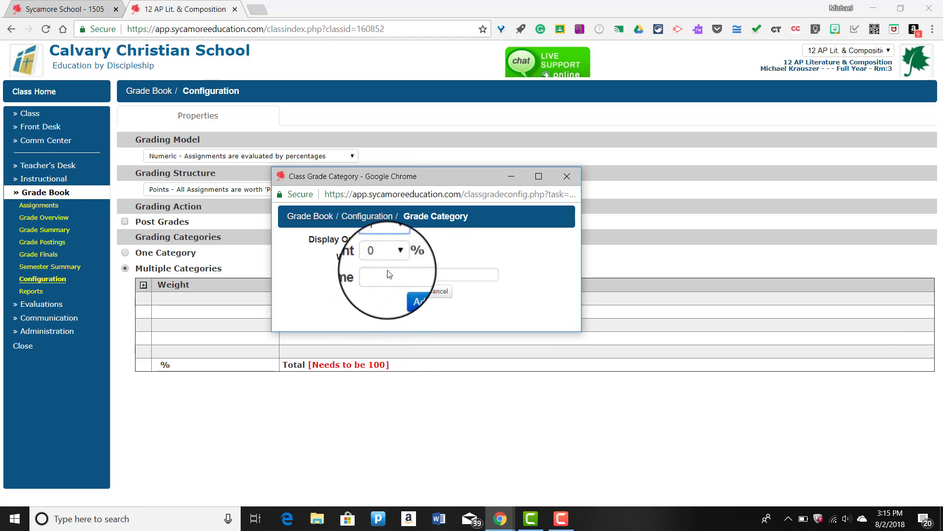
{"action": "left_click", "coordinate": [393, 258]}
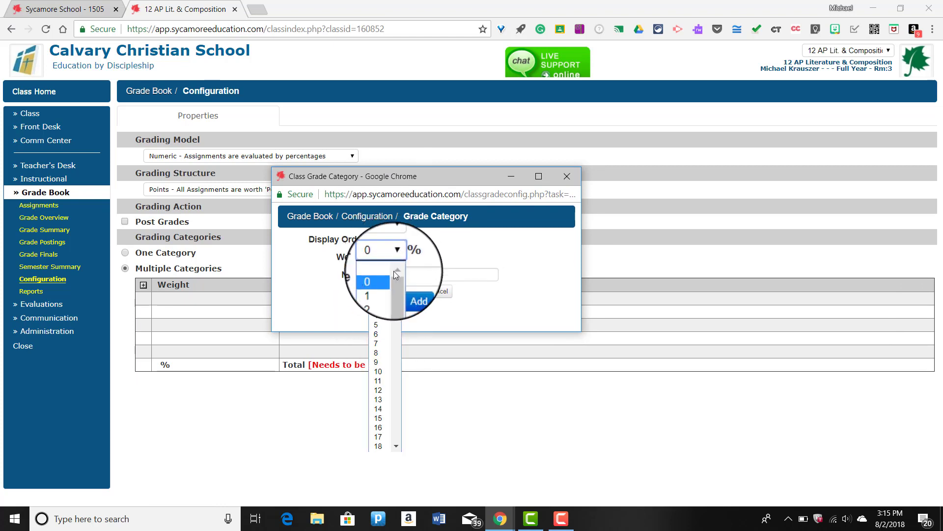
{"action": "left_click_drag", "start_coordinate": [396, 274], "coordinate": [392, 366]}
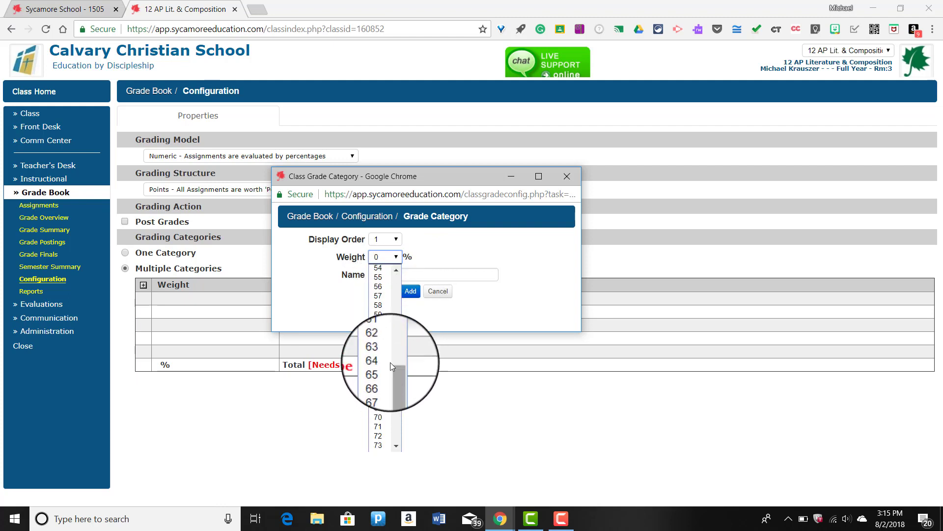
{"action": "scroll", "coordinate": [390, 361], "scroll_direction": "up", "scroll_amount": 9}
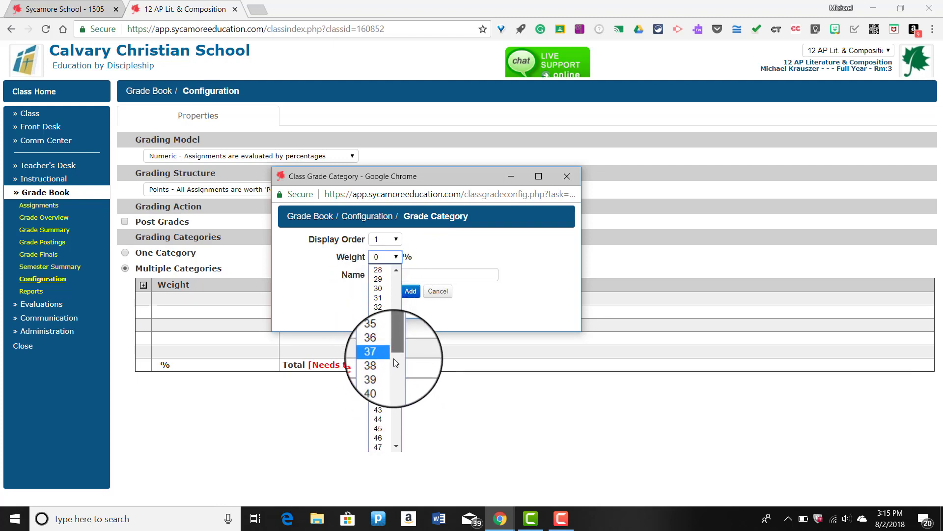
{"action": "scroll", "coordinate": [393, 362], "scroll_direction": "down", "scroll_amount": 6}
{"action": "left_click", "coordinate": [383, 319]}
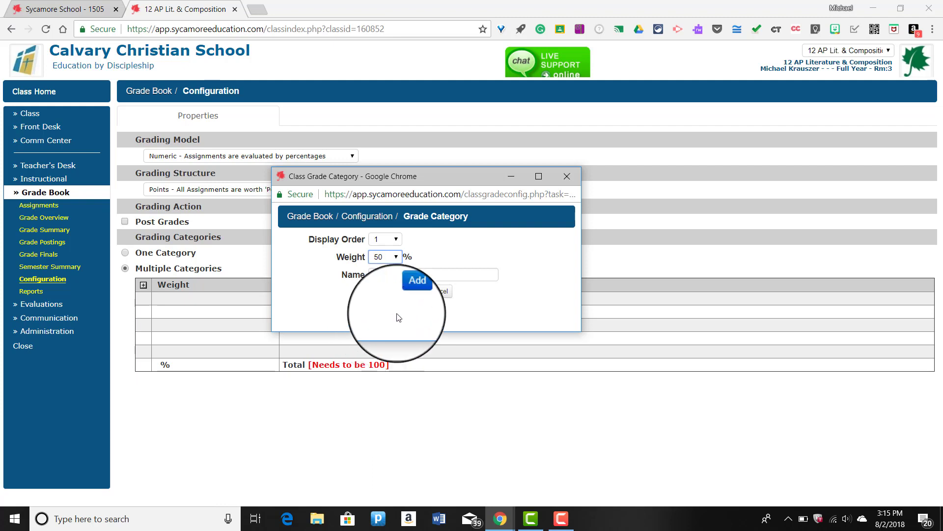
{"action": "left_click", "coordinate": [388, 275]}
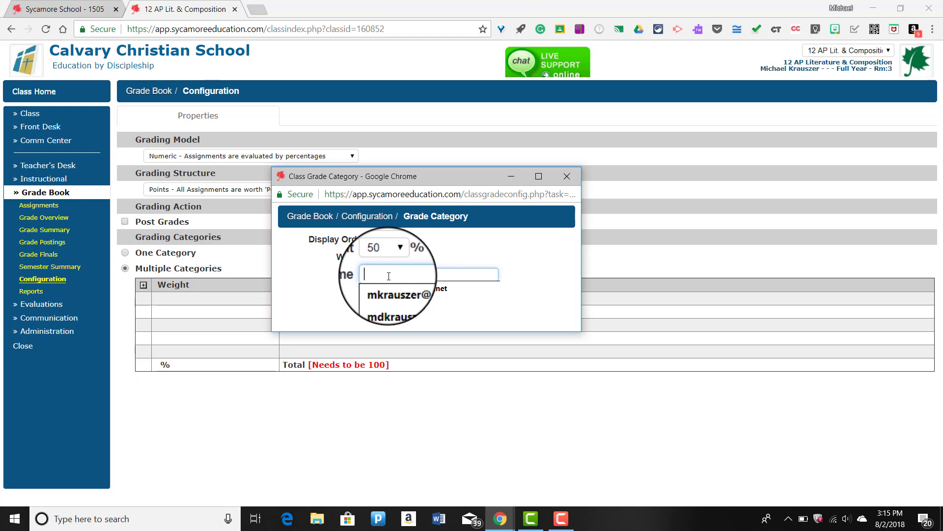
{"action": "type", "text": "Tests"}
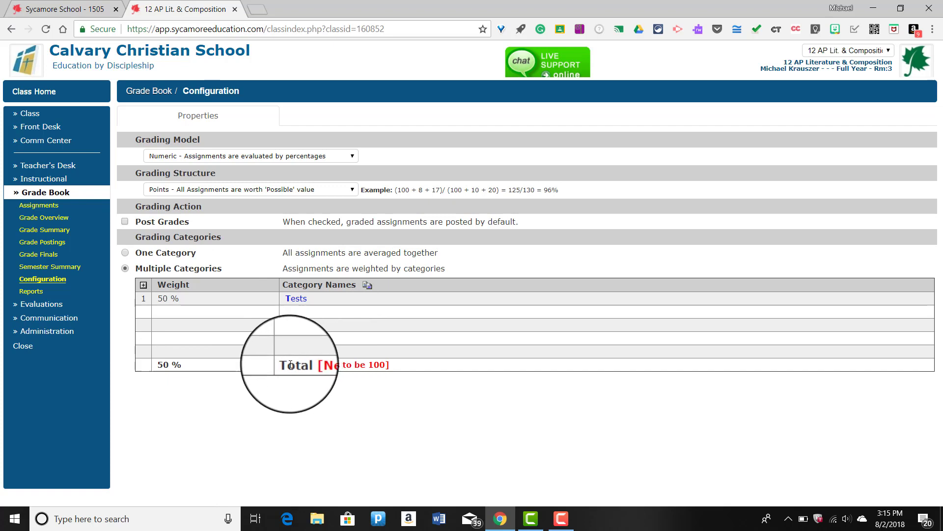
{"action": "left_click_drag", "start_coordinate": [387, 367], "coordinate": [367, 366]}
{"action": "left_click", "coordinate": [330, 385]}
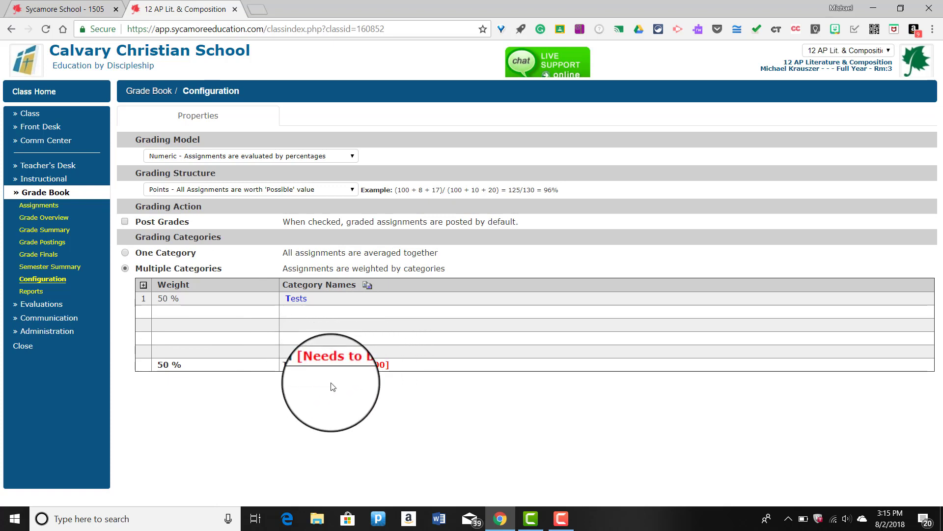
Add a grading category named Quizzes with display order 2 and a weight of 30%
{"action": "left_click", "coordinate": [143, 285]}
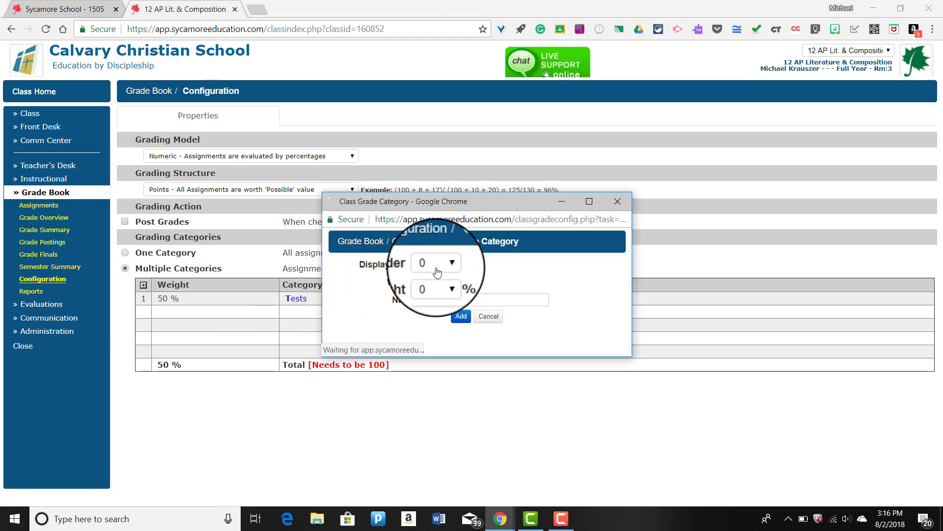
{"action": "left_click", "coordinate": [434, 265]}
{"action": "left_click", "coordinate": [433, 303]}
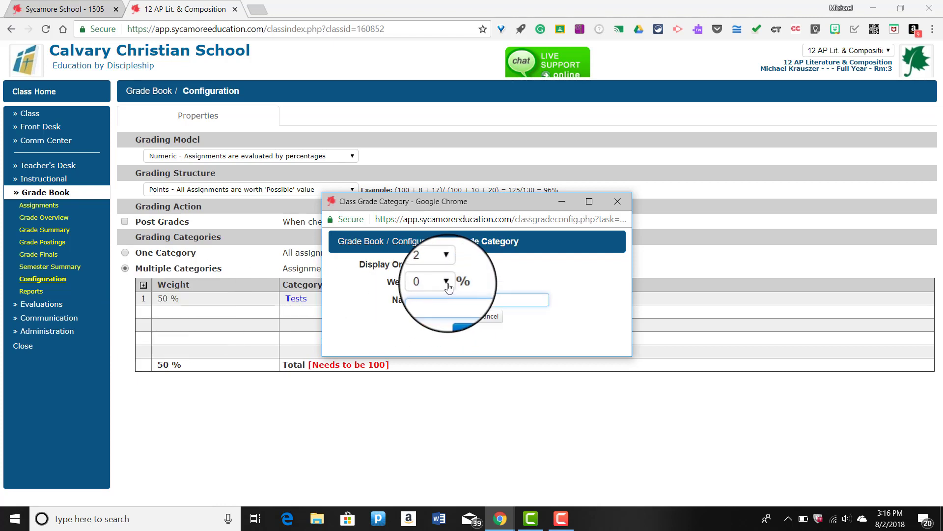
{"action": "left_click", "coordinate": [446, 282]}
{"action": "scroll", "coordinate": [447, 312], "scroll_direction": "down", "scroll_amount": 6}
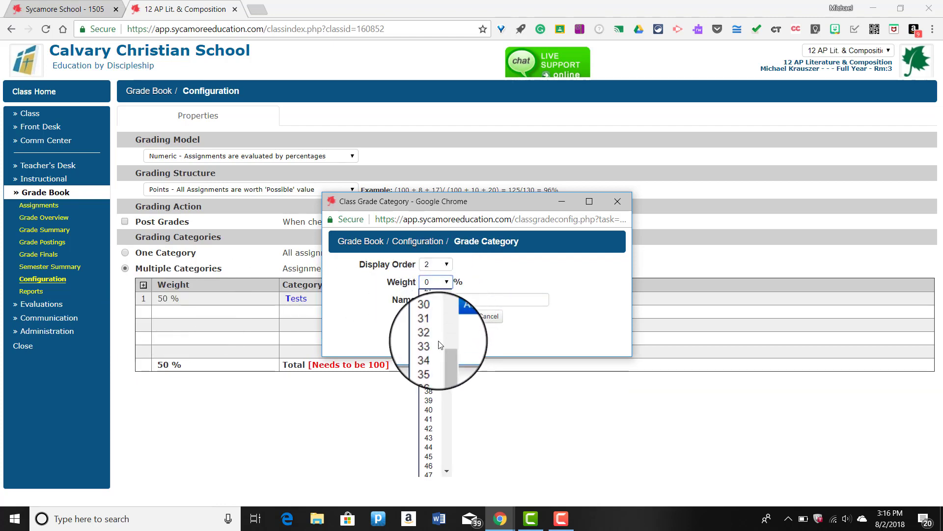
{"action": "left_click", "coordinate": [431, 316]}
{"action": "left_click", "coordinate": [416, 305]}
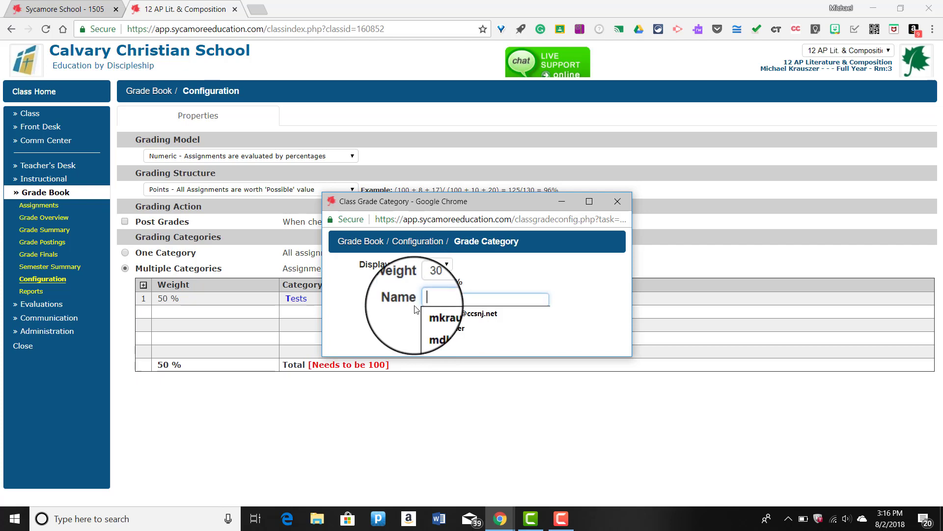
{"action": "type", "text": "Quizzes"}
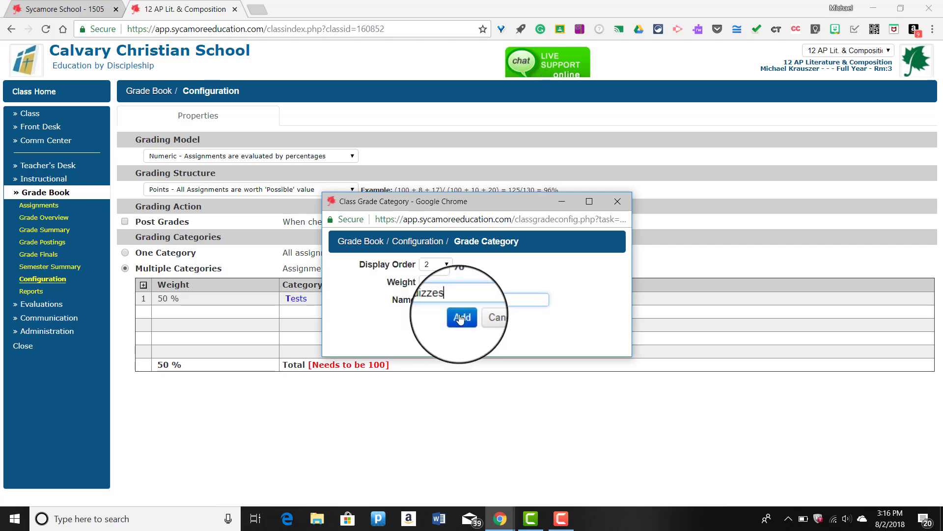
{"action": "left_click", "coordinate": [465, 317]}
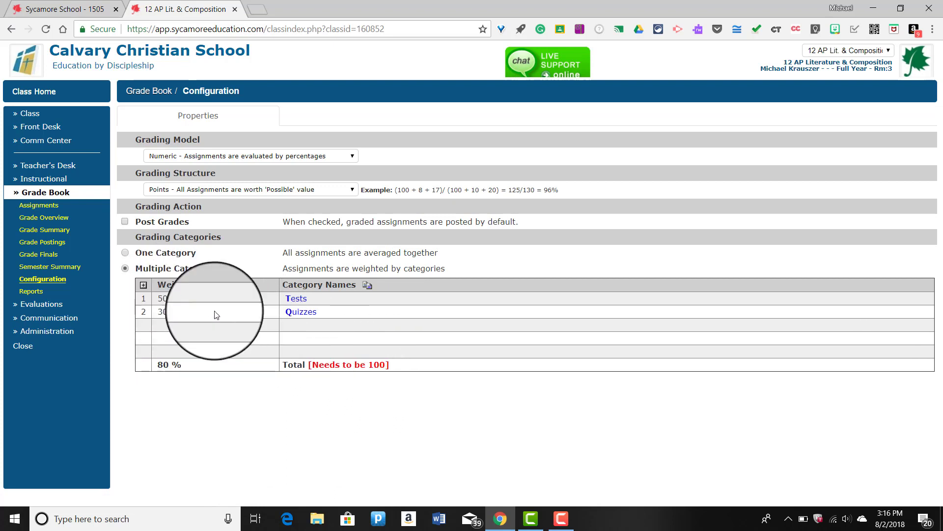
Add a grading category named Homework and Classwork with display order 3 and a weight of 20%
{"action": "left_click", "coordinate": [144, 285]}
{"action": "left_click", "coordinate": [435, 259]}
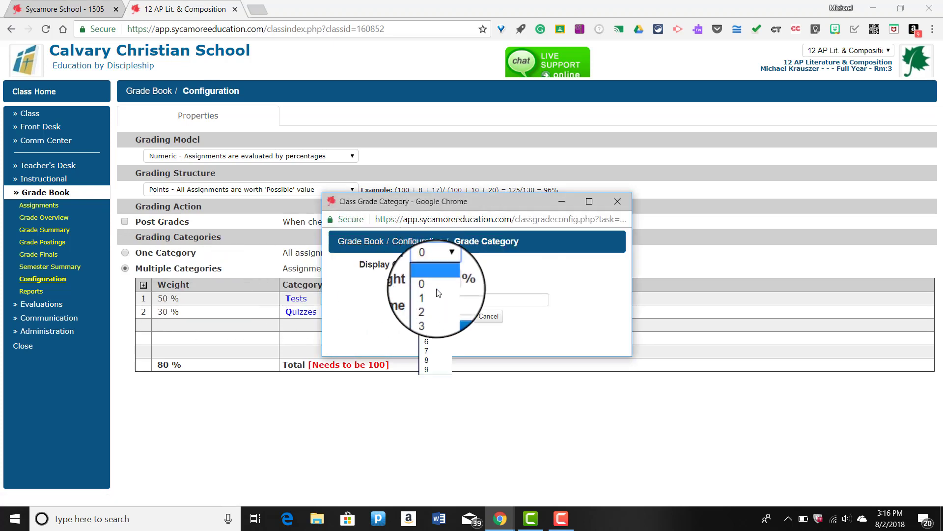
{"action": "left_click", "coordinate": [435, 311]}
{"action": "left_click", "coordinate": [447, 290]}
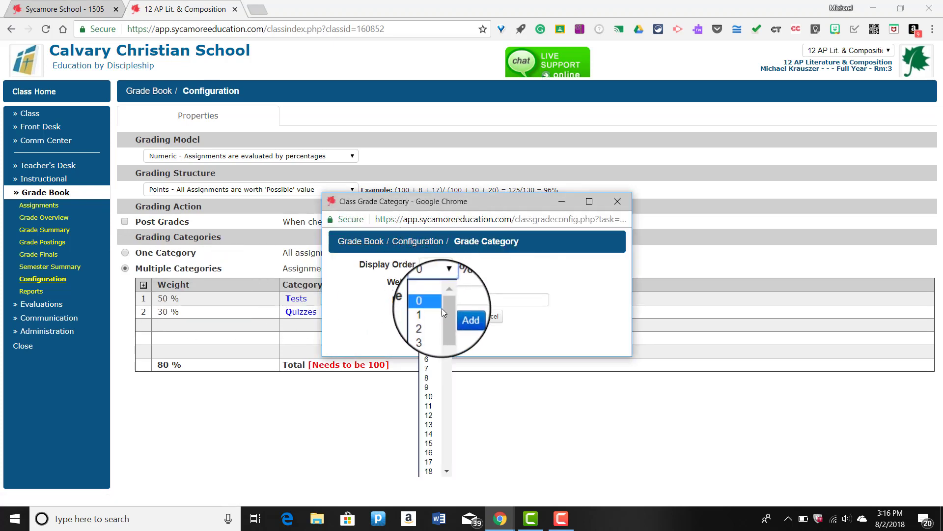
{"action": "left_click_drag", "start_coordinate": [441, 308], "coordinate": [444, 343]}
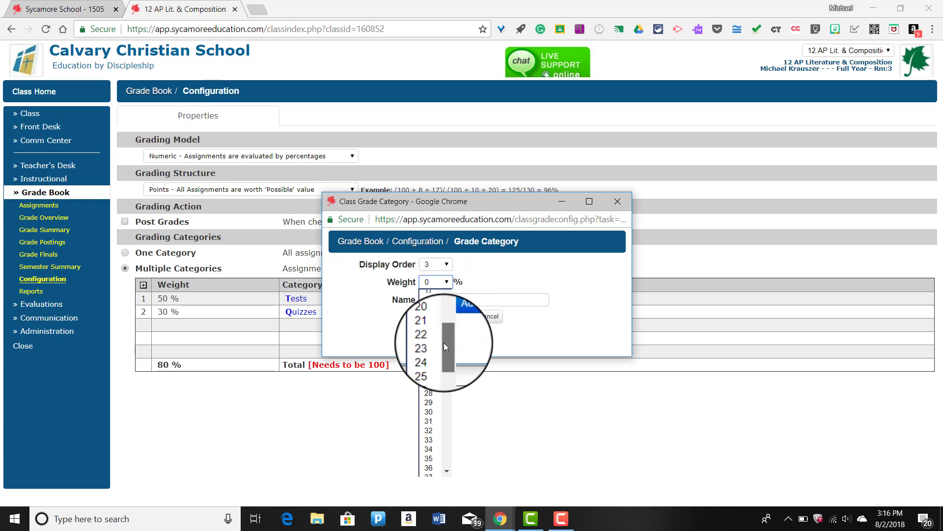
{"action": "left_click", "coordinate": [430, 317]}
{"action": "left_click", "coordinate": [429, 300]}
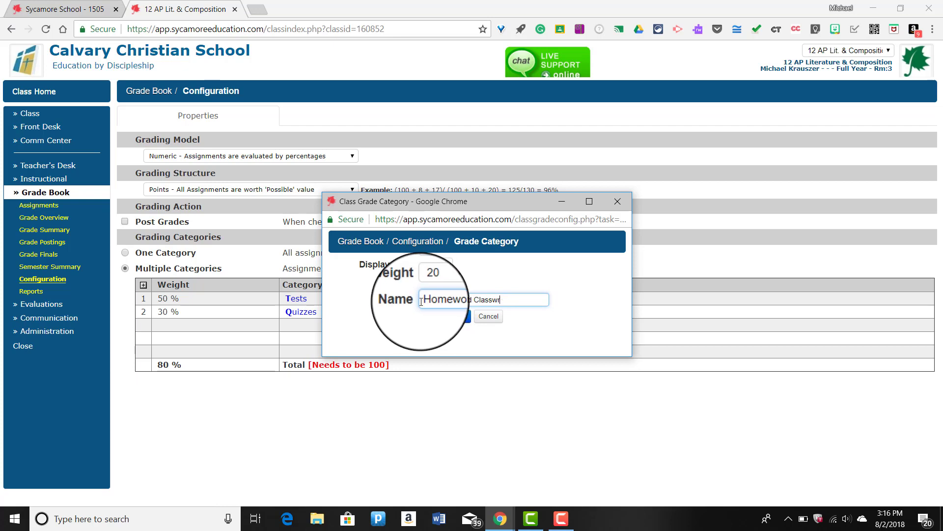
{"action": "type", "text": "rk"}
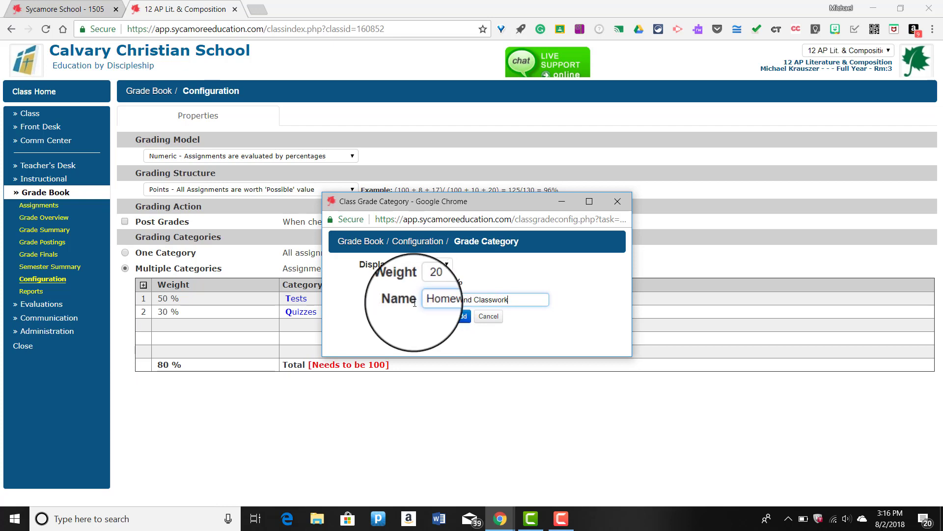
{"action": "left_click", "coordinate": [462, 316]}
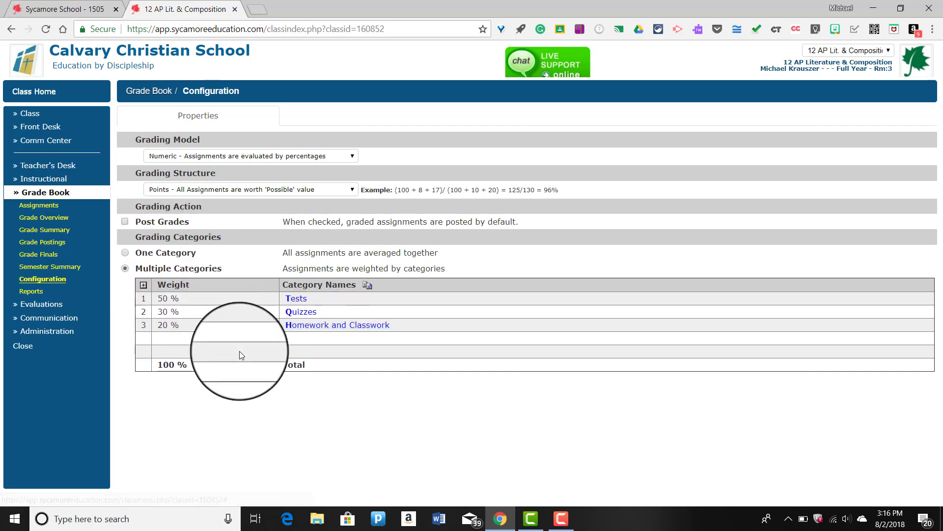
Start a new assignment in the class's Grade Book, with its window widened to show all fields, and choose Tests as its category
{"action": "left_click", "coordinate": [40, 207]}
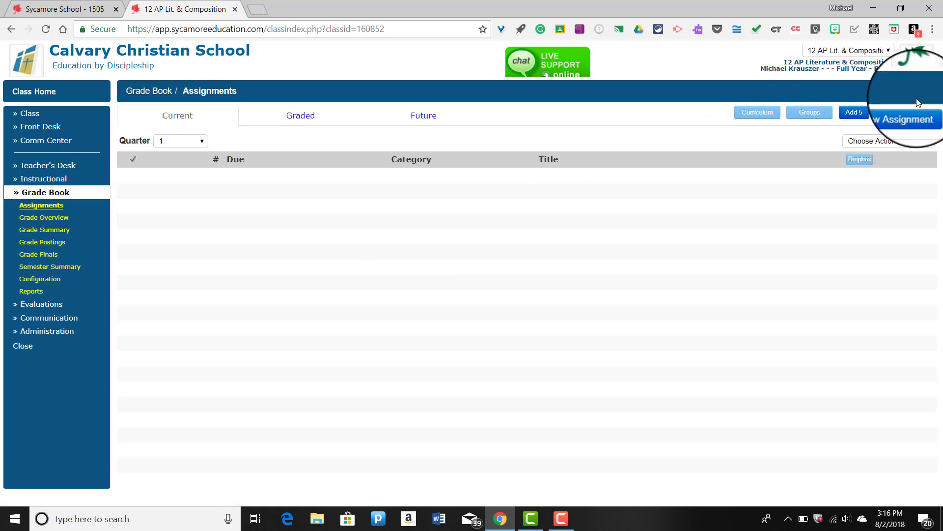
{"action": "left_click", "coordinate": [903, 112]}
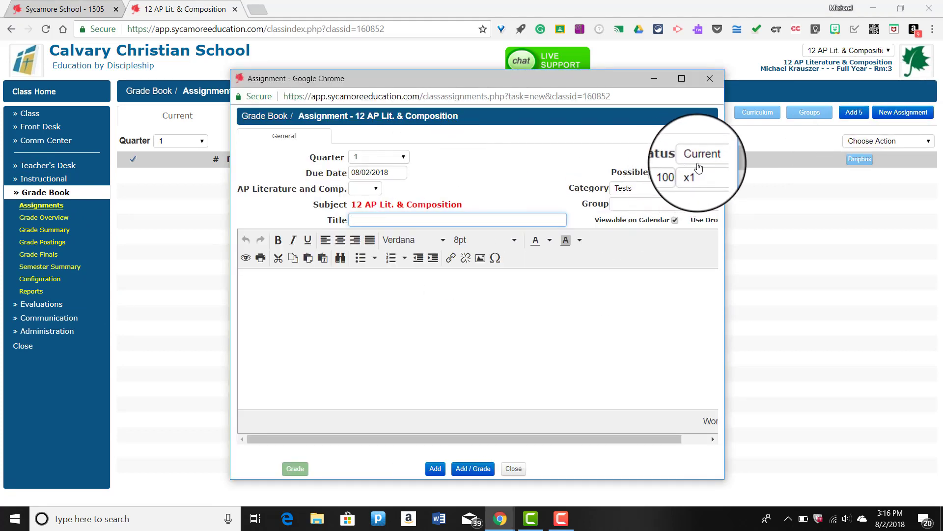
{"action": "left_click_drag", "start_coordinate": [791, 169], "coordinate": [910, 169]}
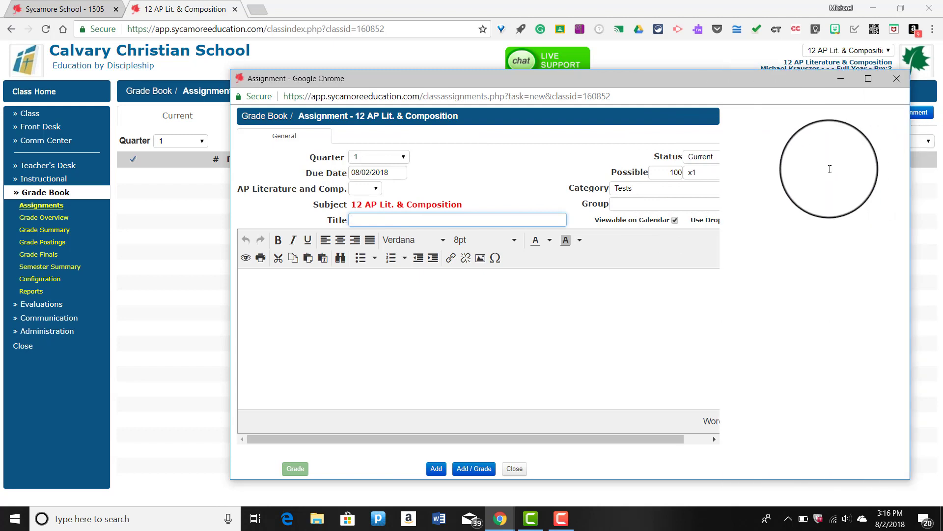
{"action": "left_click_drag", "start_coordinate": [791, 85], "coordinate": [635, 67]}
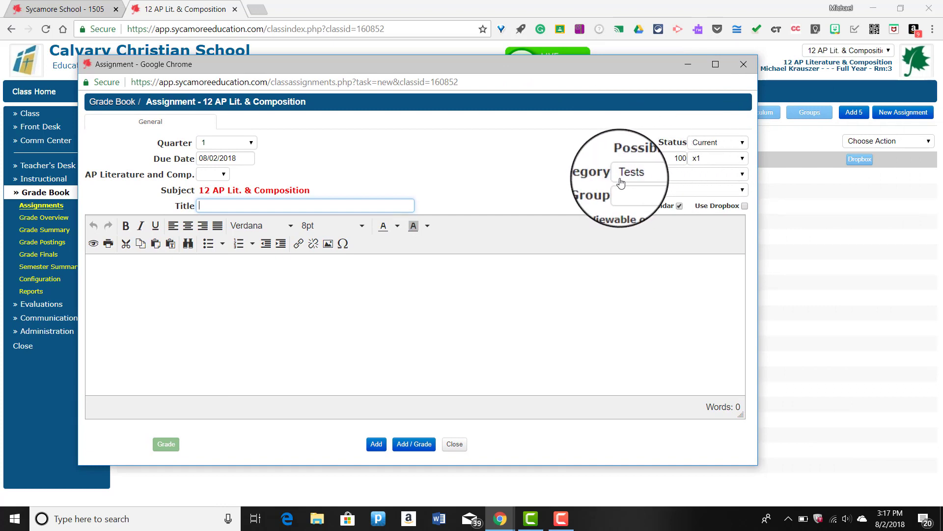
{"action": "left_click", "coordinate": [658, 178]}
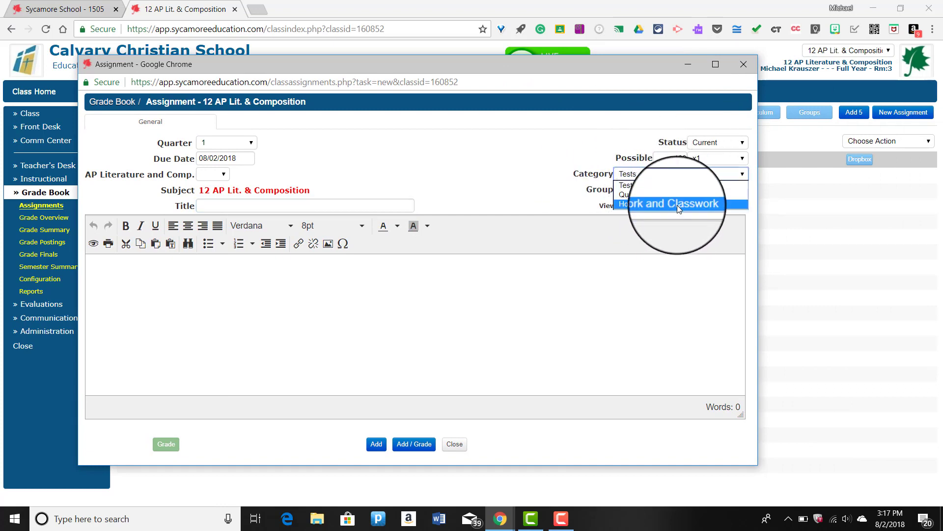
{"action": "left_click", "coordinate": [688, 186]}
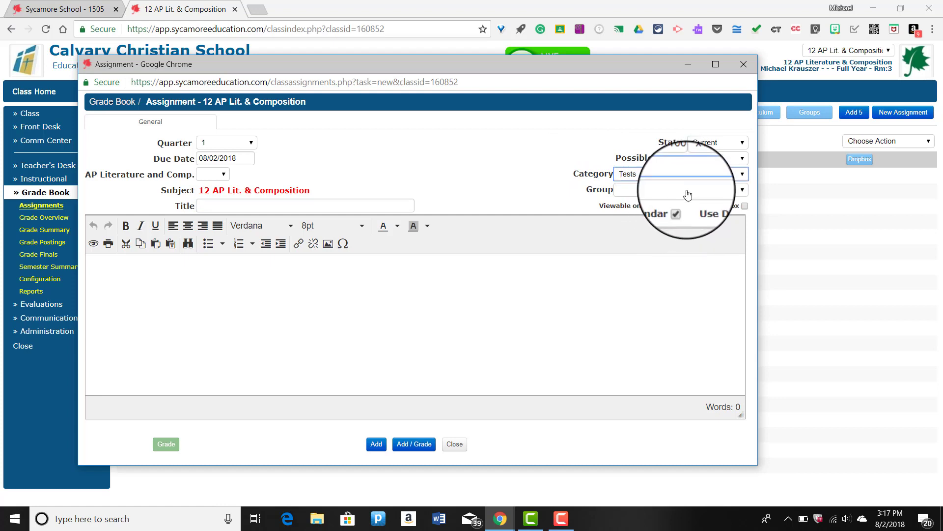
Give the new assignment the title dfergstg and the description fwegerg, and close its window without adding it
{"action": "left_click", "coordinate": [280, 205]}
{"action": "type", "text": "dfergstg"}
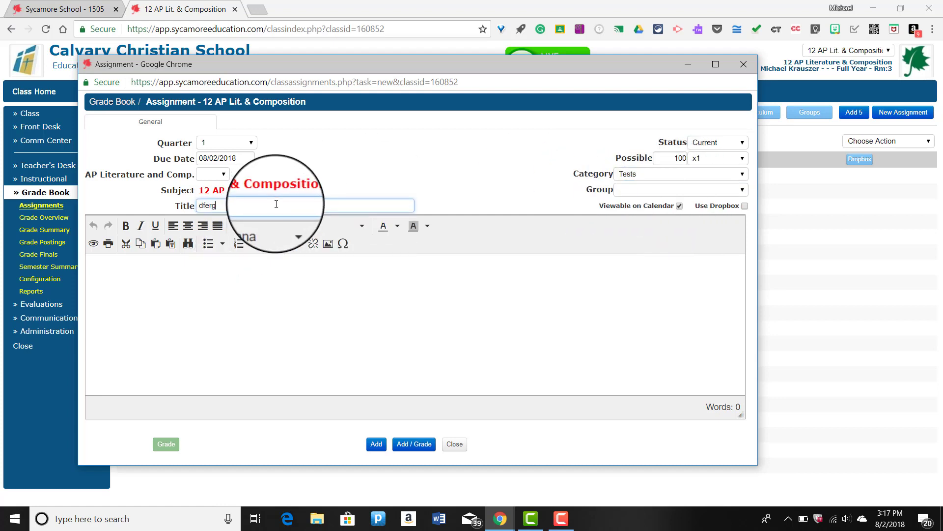
{"action": "left_click", "coordinate": [238, 297]}
{"action": "type", "text": "fwegerg"}
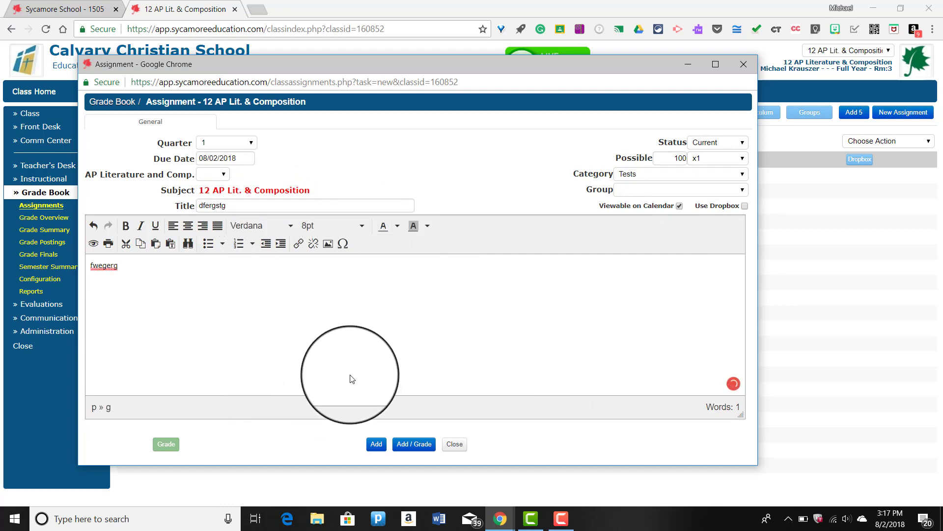
{"action": "left_click", "coordinate": [746, 63]}
{"action": "left_click", "coordinate": [484, 147]}
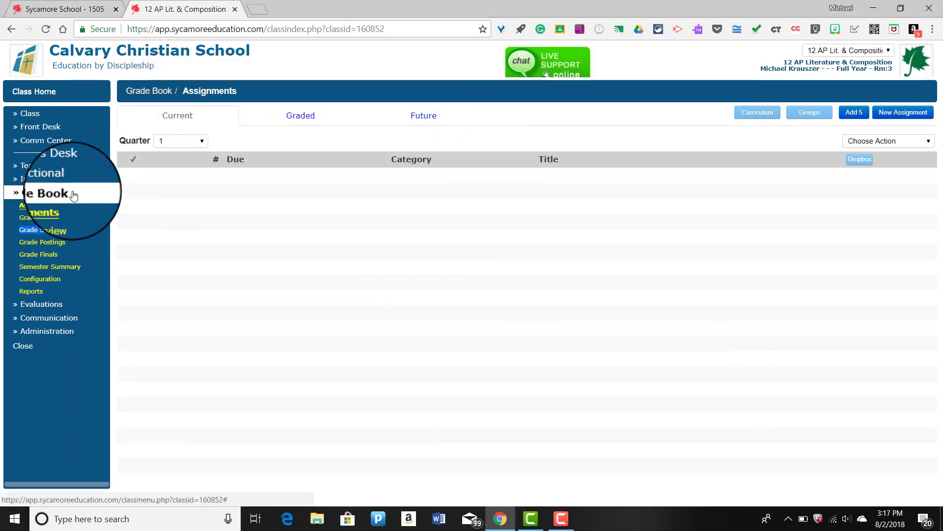
Reopen the 12 AP Lit. & Composition class from the class list and open a blank grading category form in its Grade Book configuration
{"action": "left_click", "coordinate": [236, 9]}
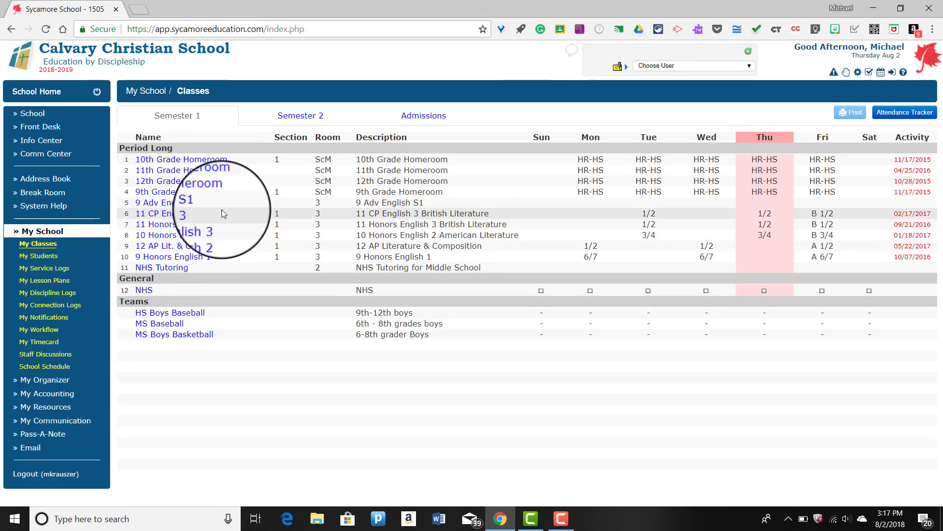
{"action": "left_click", "coordinate": [206, 245]}
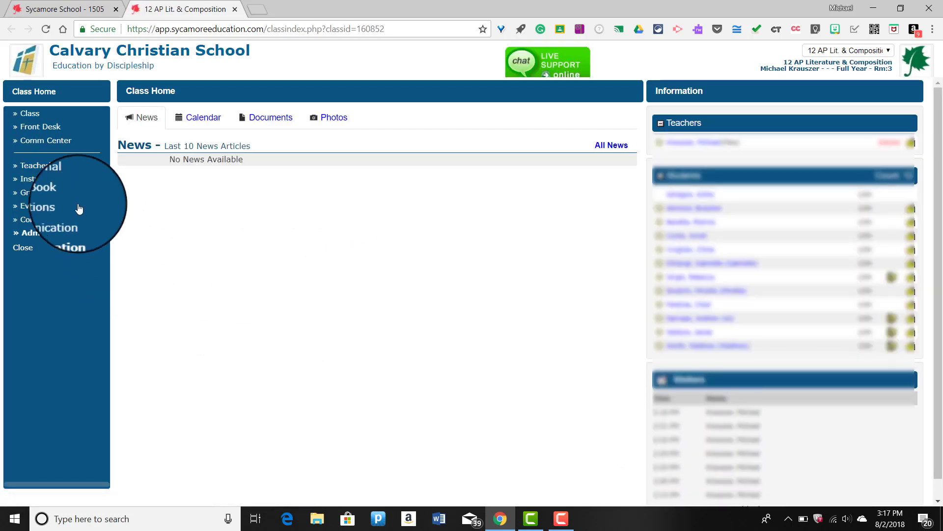
{"action": "left_click", "coordinate": [59, 197]}
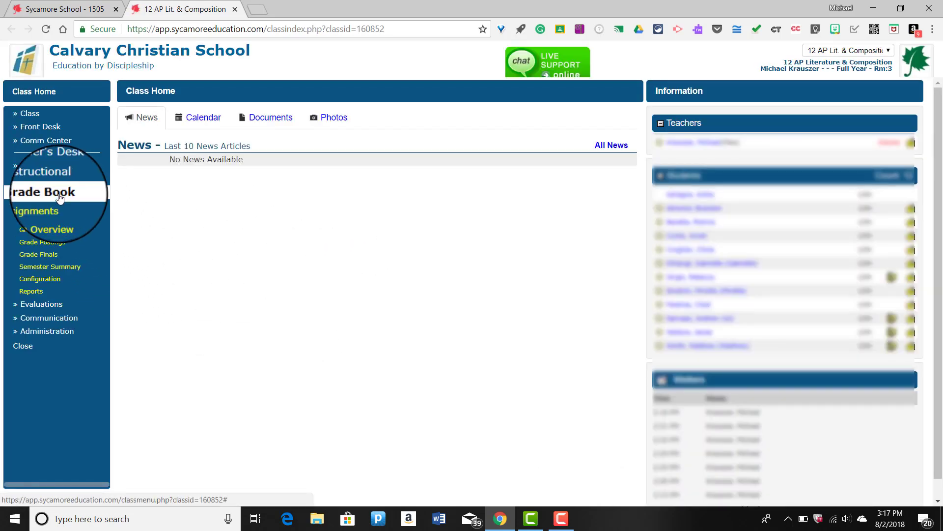
{"action": "left_click", "coordinate": [53, 281]}
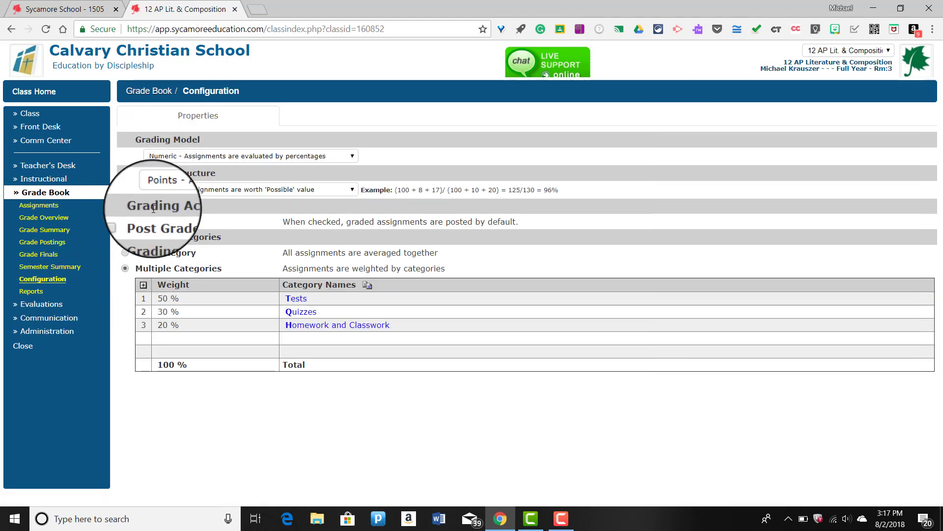
{"action": "left_click", "coordinate": [143, 284]}
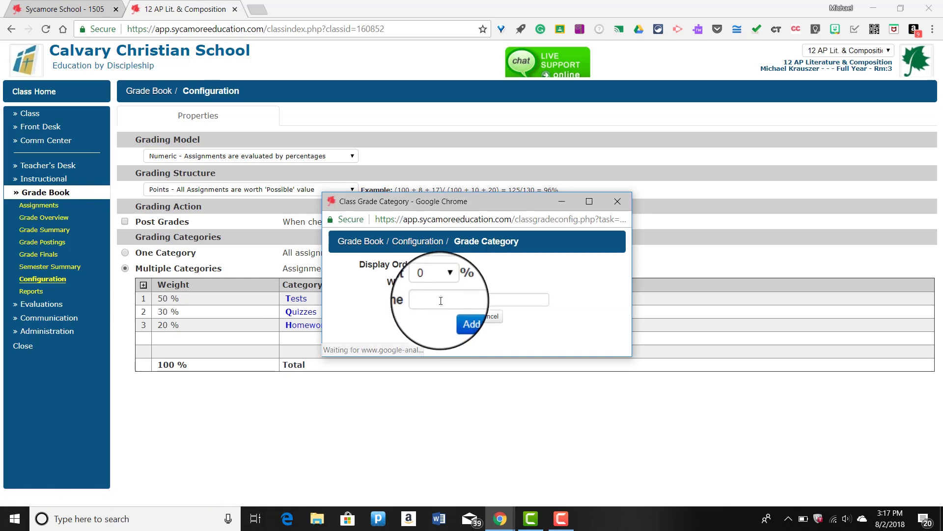
{"action": "left_click", "coordinate": [426, 299]}
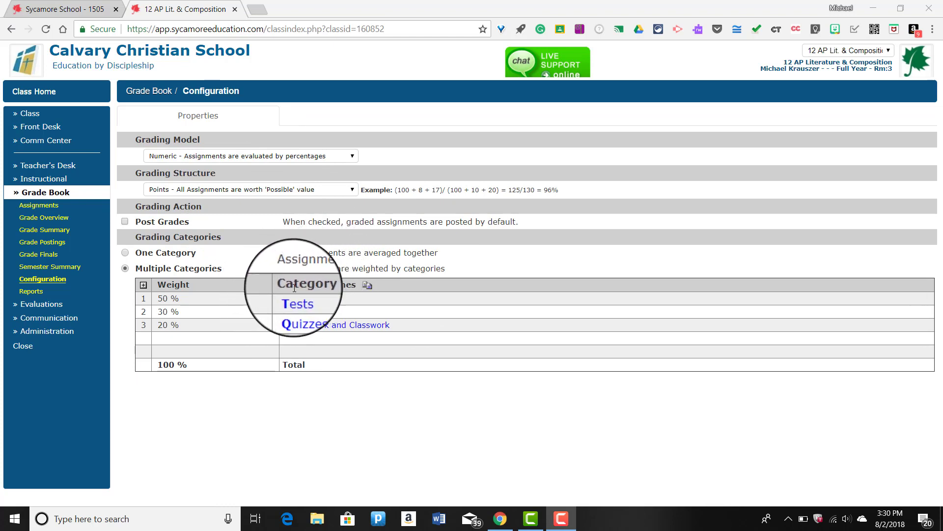
Mark 10 Adv English S2, 10 Honors English 2, 10th Grade Homeroom and 11 CP English 3 for copying the grading categories, and close without copying
{"action": "left_click", "coordinate": [367, 285]}
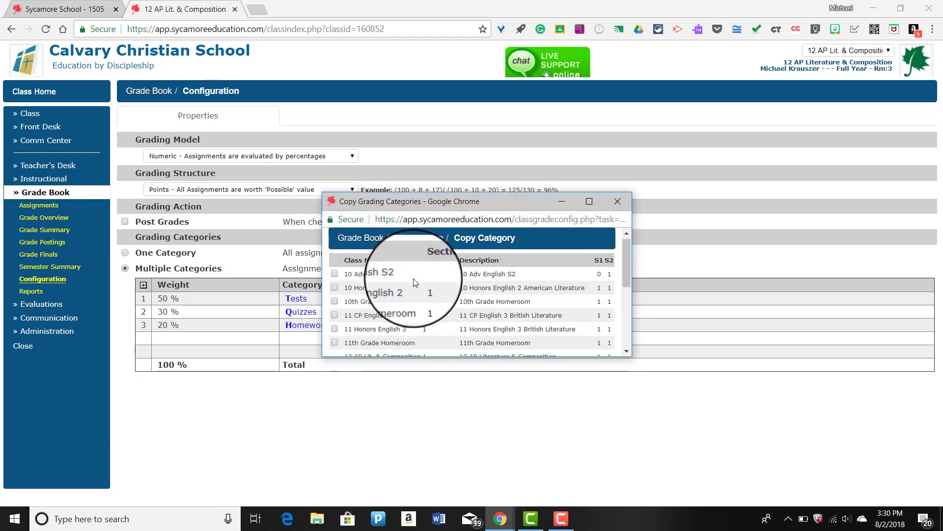
{"action": "scroll", "coordinate": [415, 282], "scroll_direction": "down", "scroll_amount": 10}
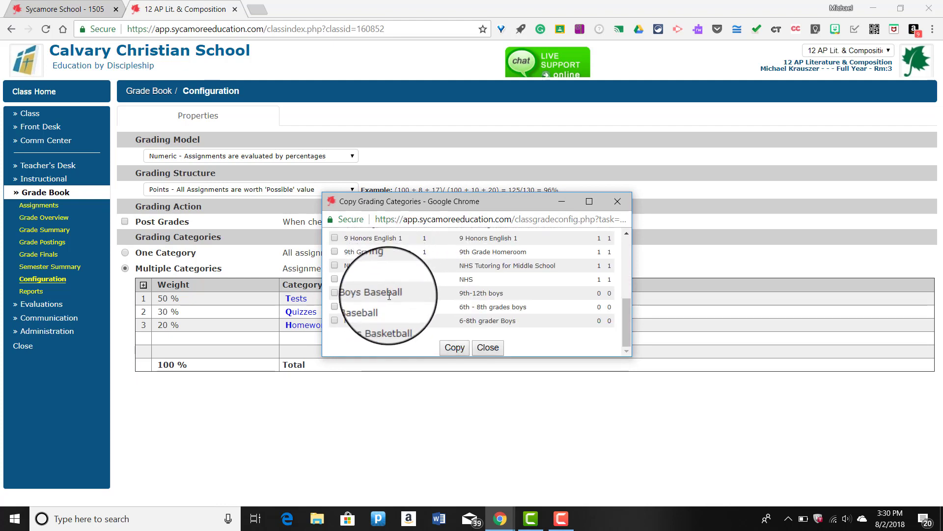
{"action": "scroll", "coordinate": [390, 296], "scroll_direction": "up", "scroll_amount": 10}
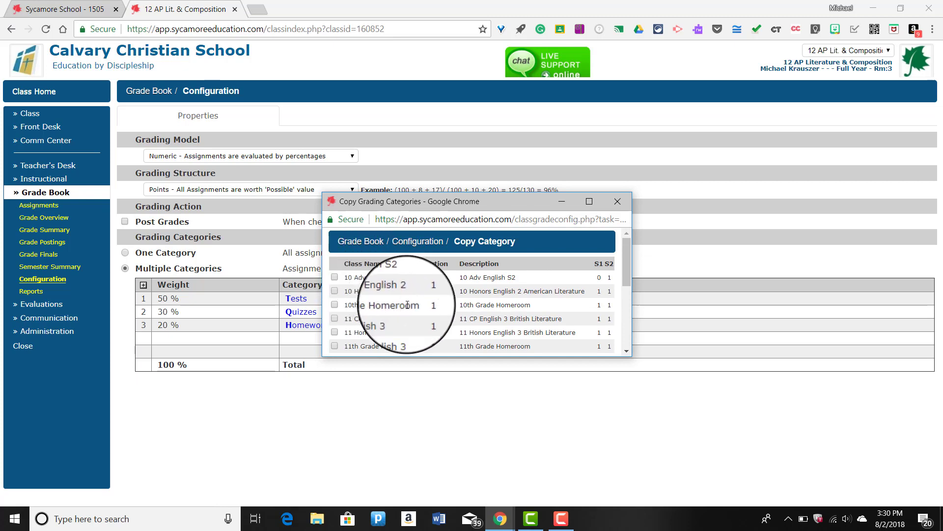
{"action": "left_click", "coordinate": [334, 278]}
{"action": "left_click", "coordinate": [335, 291]}
{"action": "left_click", "coordinate": [334, 305]}
{"action": "left_click", "coordinate": [334, 319]}
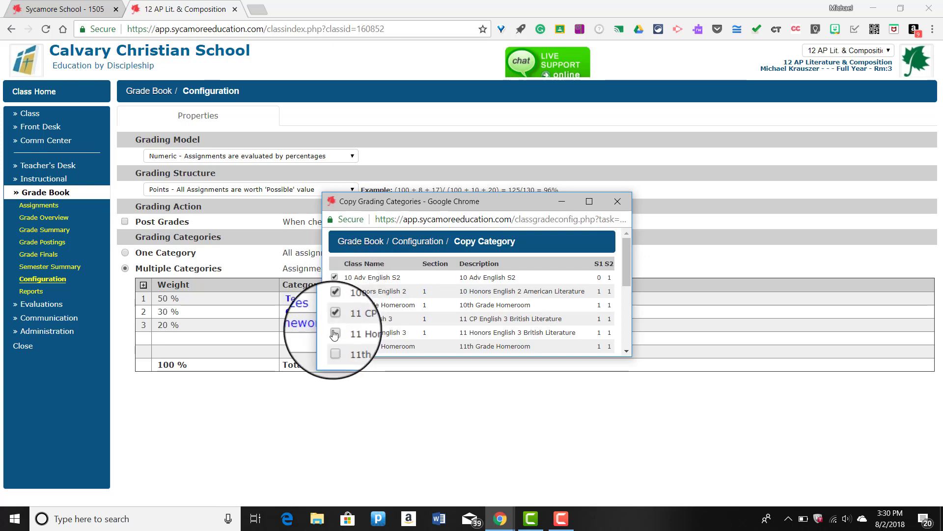
{"action": "scroll", "coordinate": [453, 346], "scroll_direction": "down", "scroll_amount": 8}
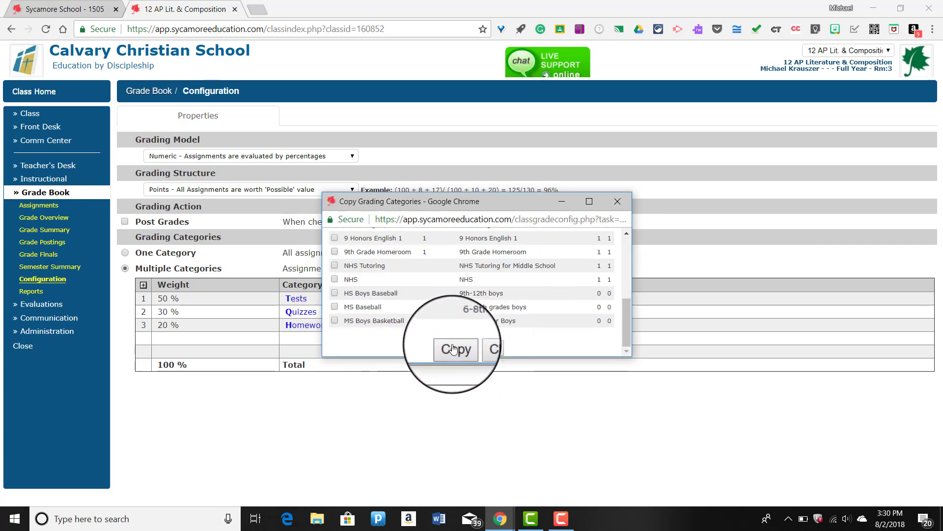
{"action": "left_click", "coordinate": [497, 350]}
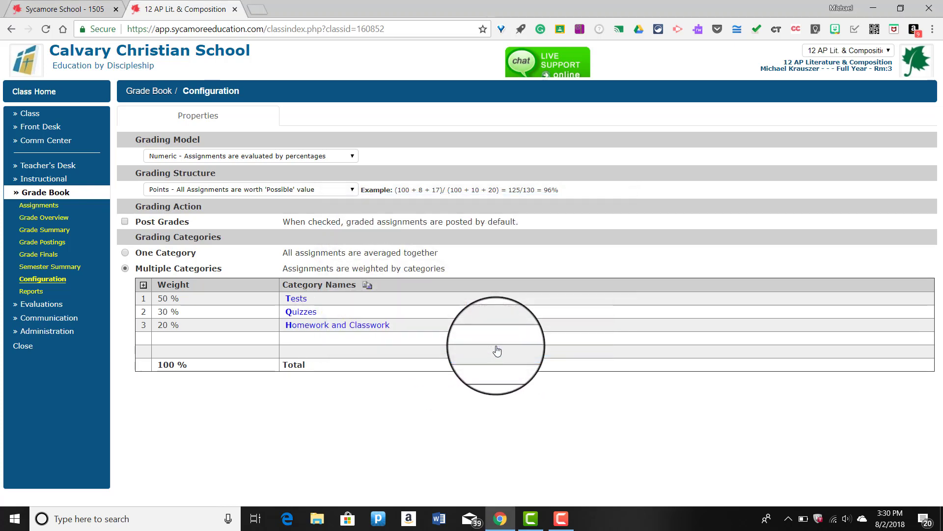